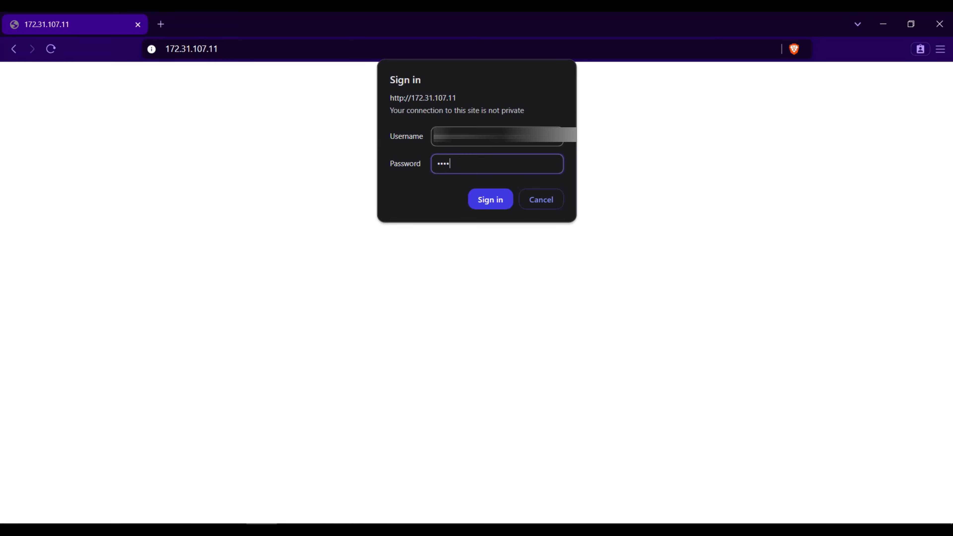
# Sign in to the GP3600-08 with the account password and expand System Mgr
pyautogui.write('••••••••••••••')
pyautogui.click(491, 204)
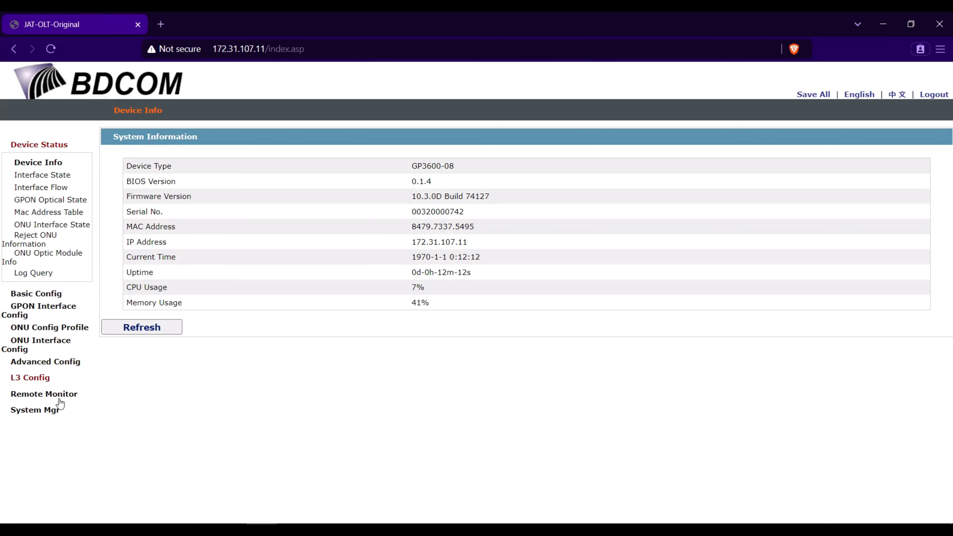
pyautogui.click(49, 410)
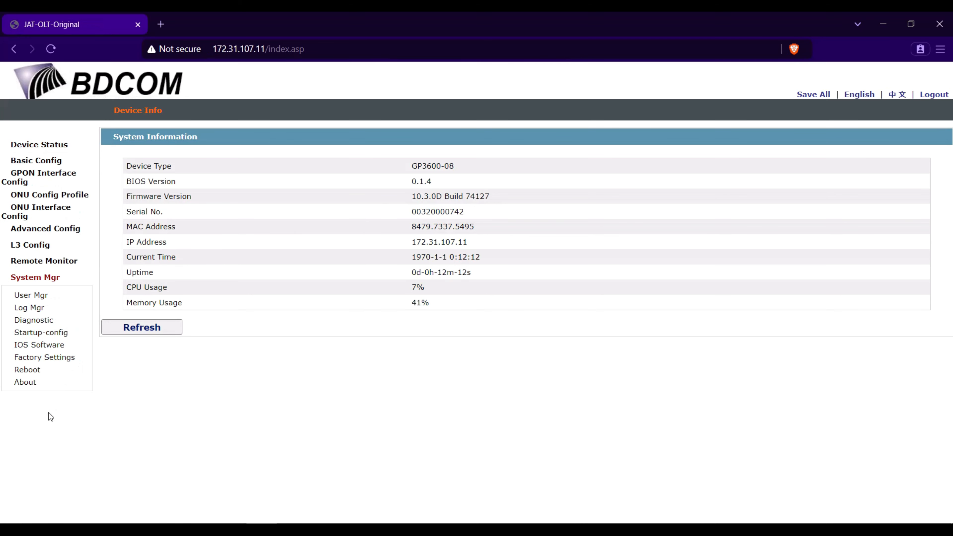
# Export the startup-config to Pictures\Configs, keep the 5.1 KB download, and go to IOS Software
pyautogui.click(35, 334)
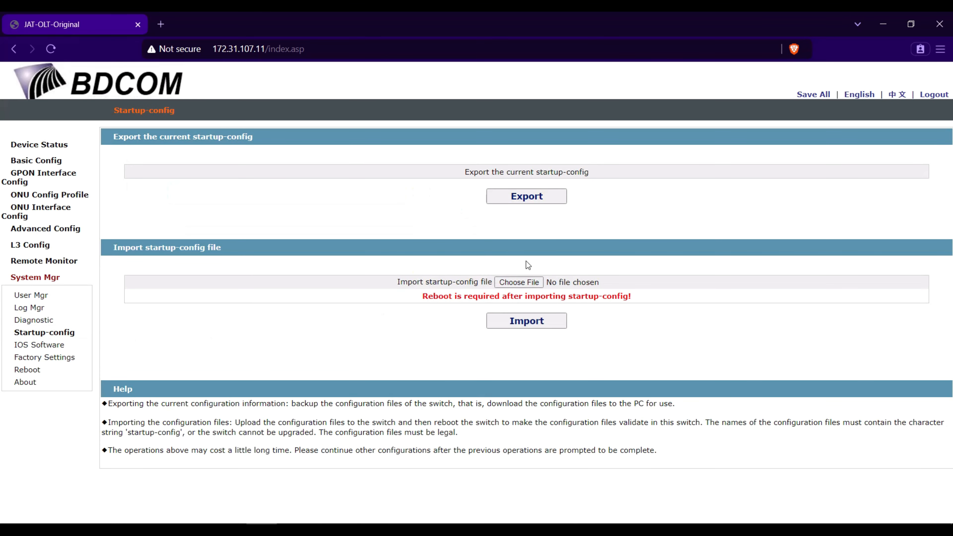
pyautogui.click(533, 194)
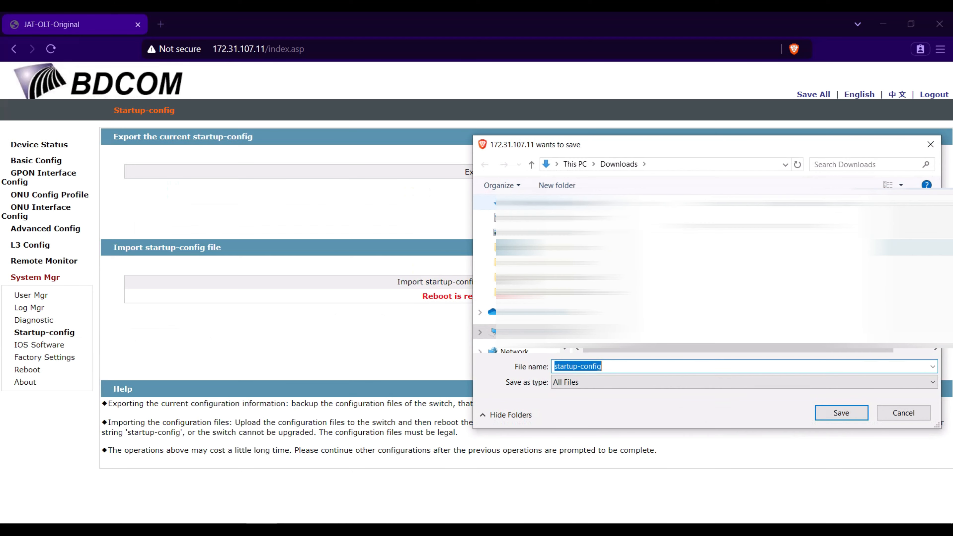
pyautogui.click(516, 232)
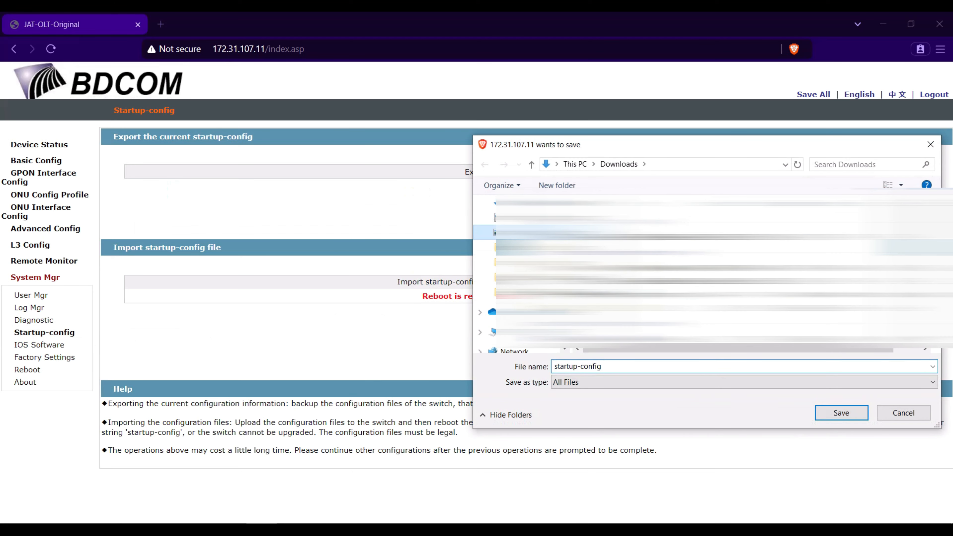
pyautogui.doubleClick(703, 243)
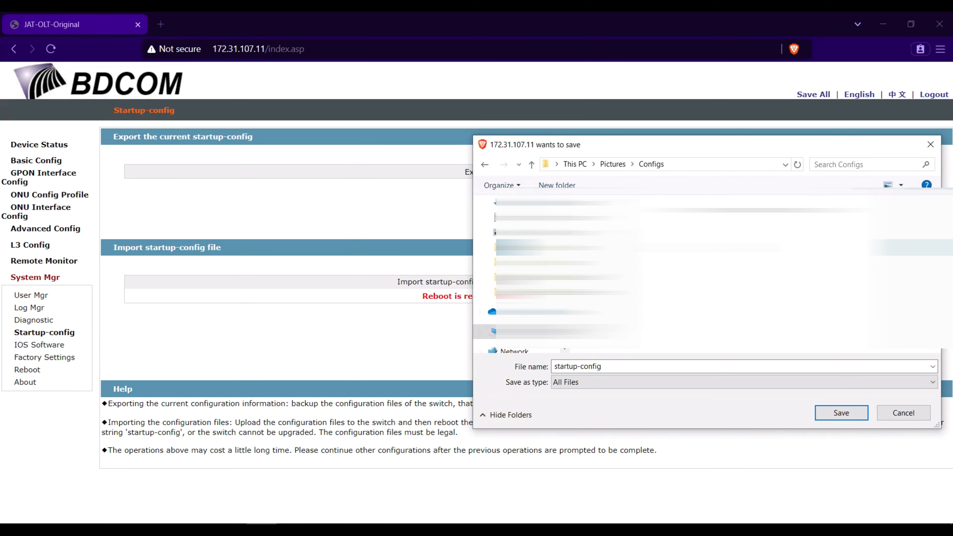
pyautogui.click(841, 412)
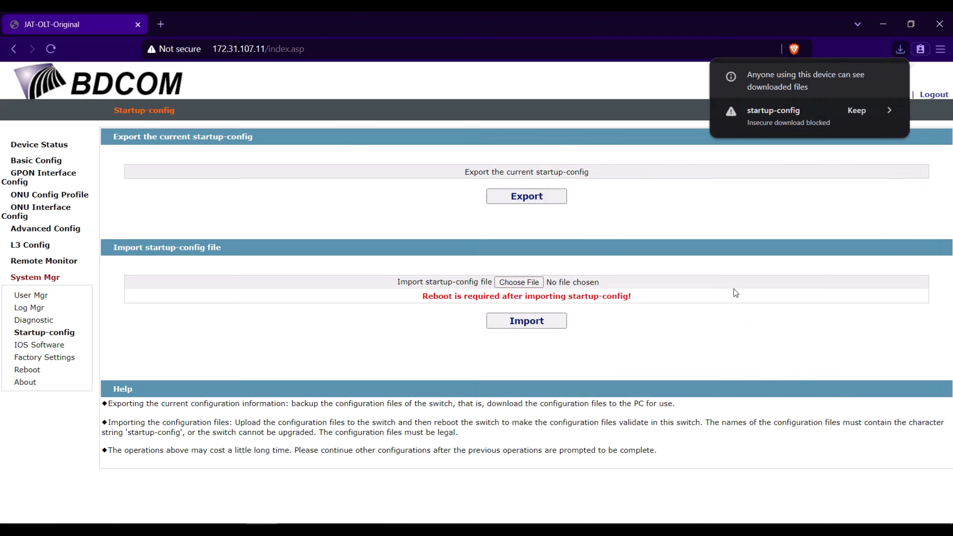
pyautogui.click(855, 112)
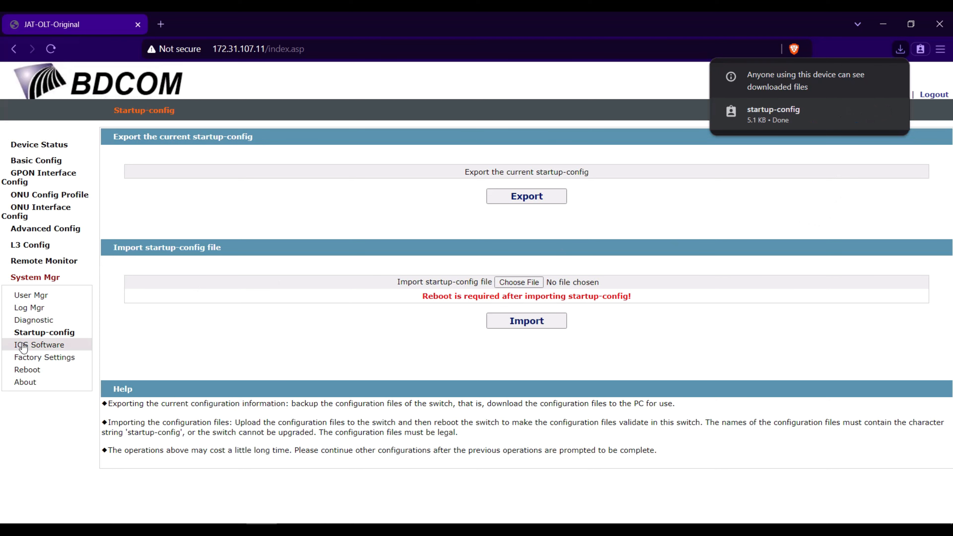
pyautogui.click(36, 347)
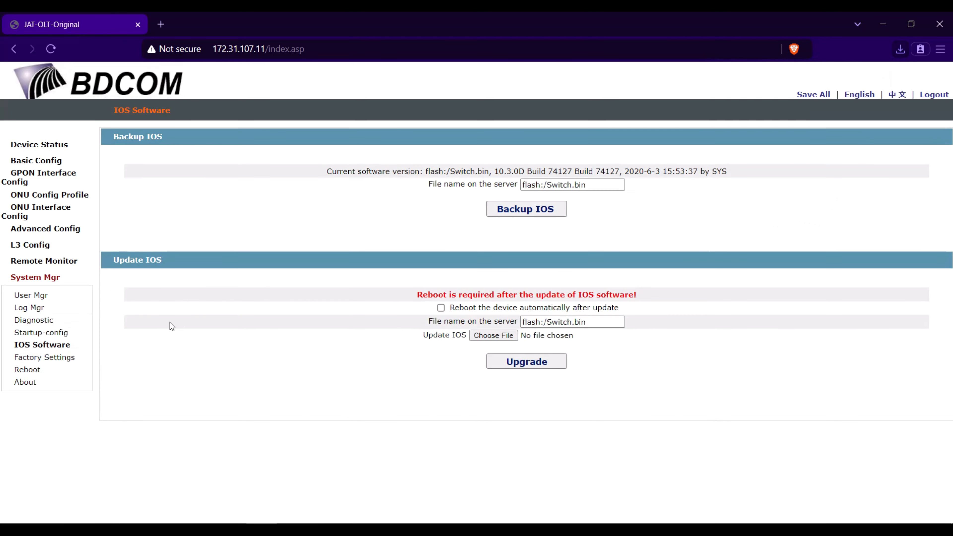
# Save the IOS image backup flash__Switch.bin (12.1 MB) into the Configs folder and keep the download
pyautogui.click(540, 210)
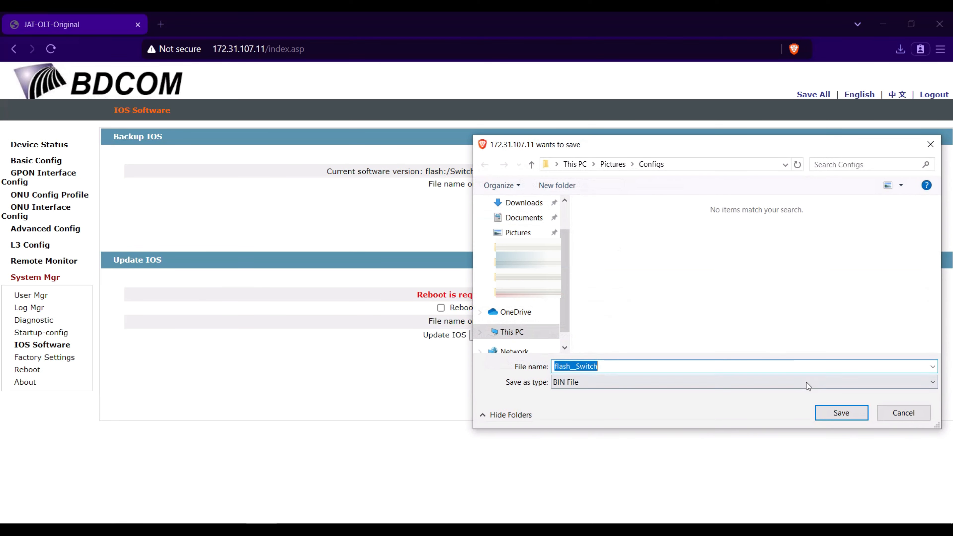
pyautogui.click(843, 417)
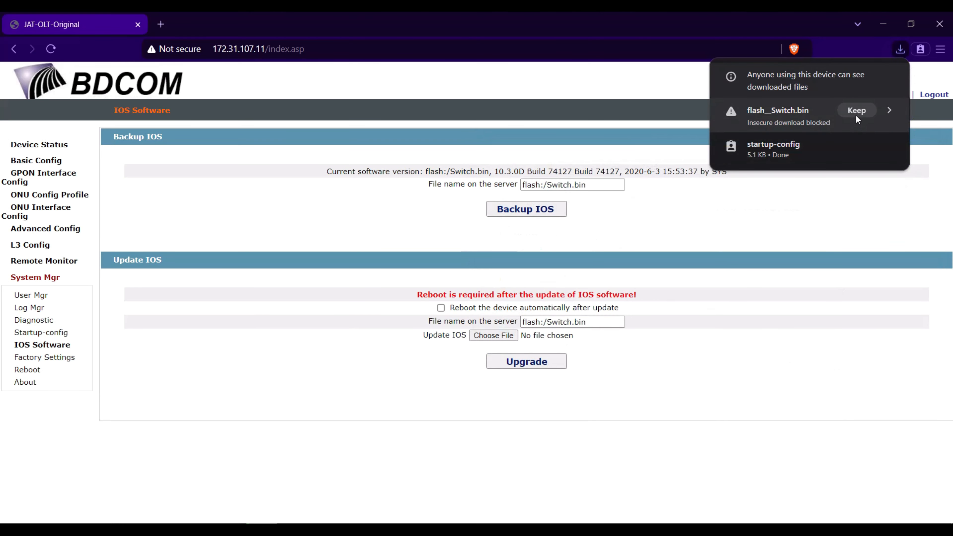
pyautogui.click(855, 113)
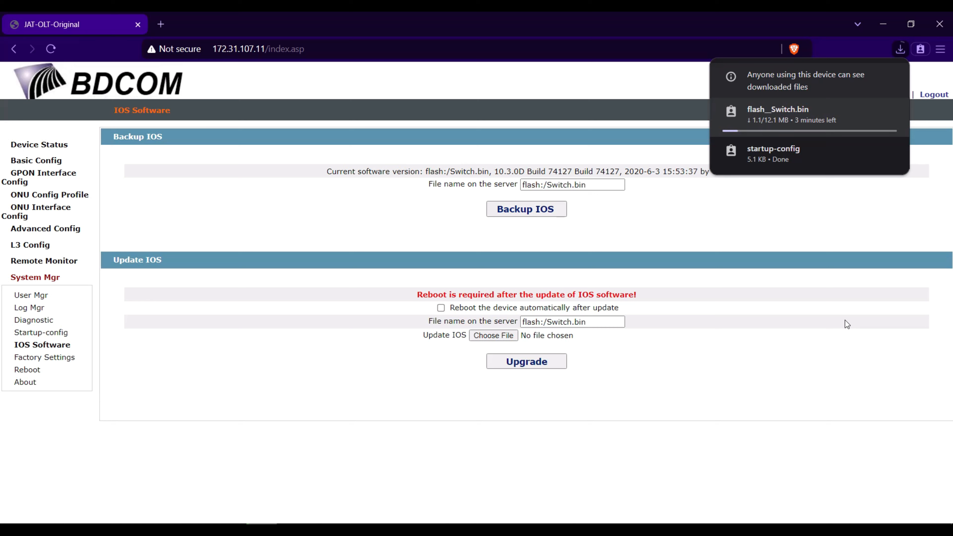
pyautogui.click(242, 383)
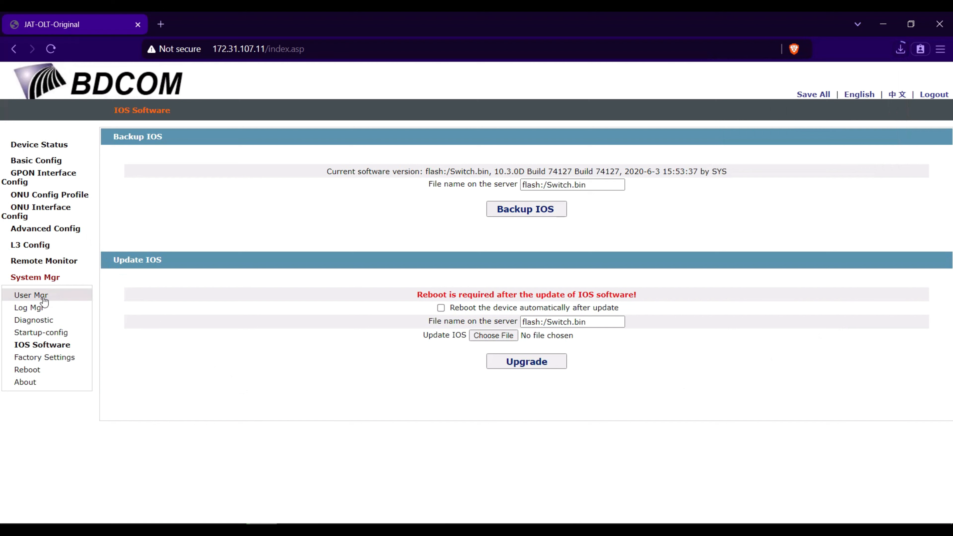
# Change the hostname from JAT-OLT-Original to JAT-OLT-Test and apply it
pyautogui.click(49, 161)
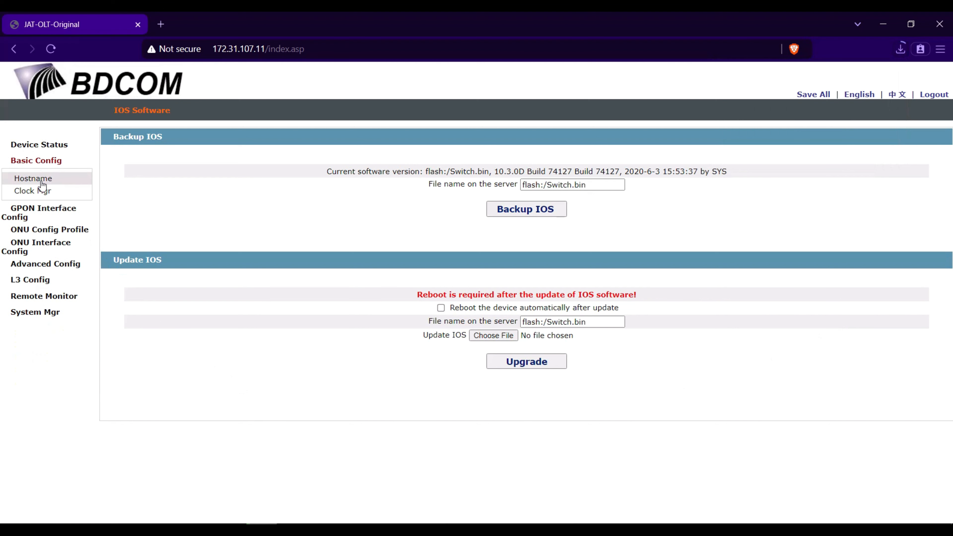
pyautogui.click(75, 182)
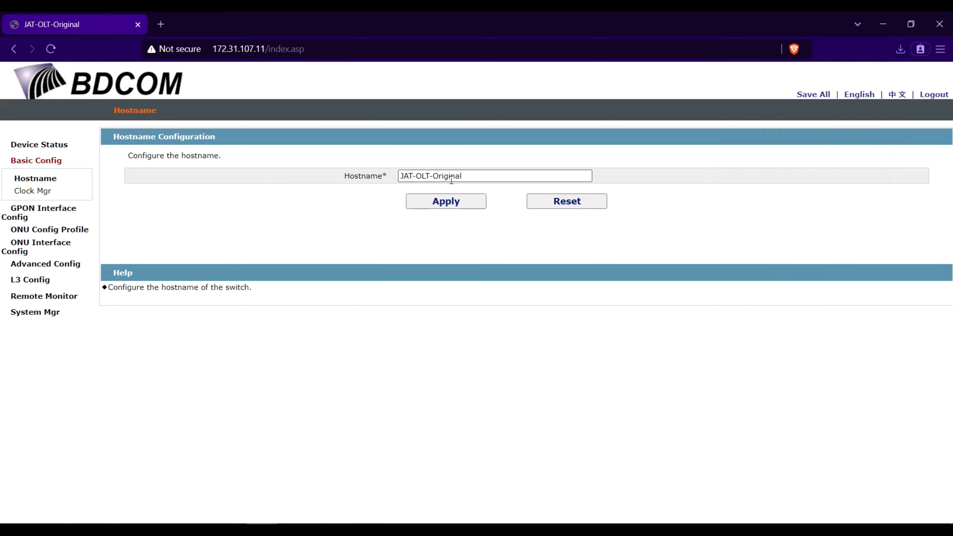
pyautogui.click(481, 175)
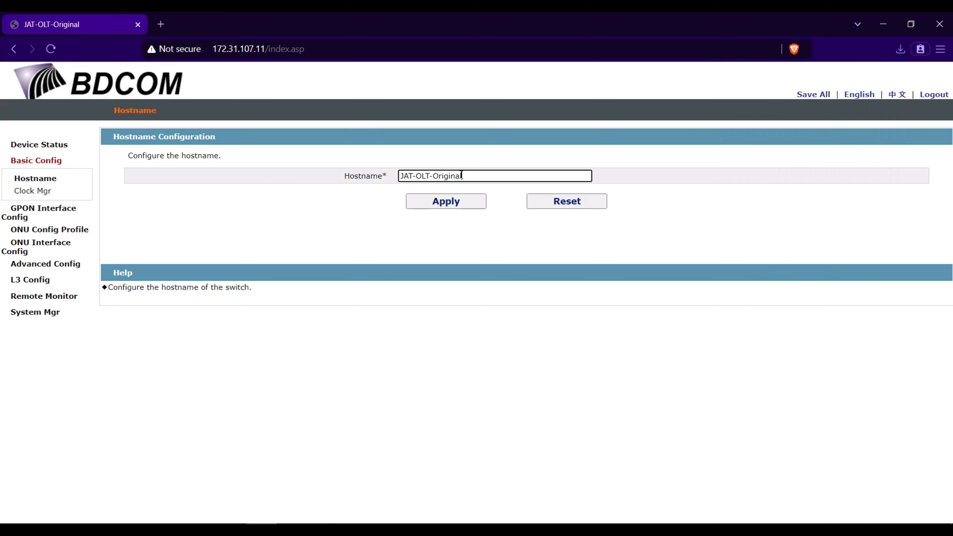
pyautogui.hotkey('ctrl', 'Left')
pyautogui.hotkey('shift', 'End')
pyautogui.write('Test')
pyautogui.click(467, 201)
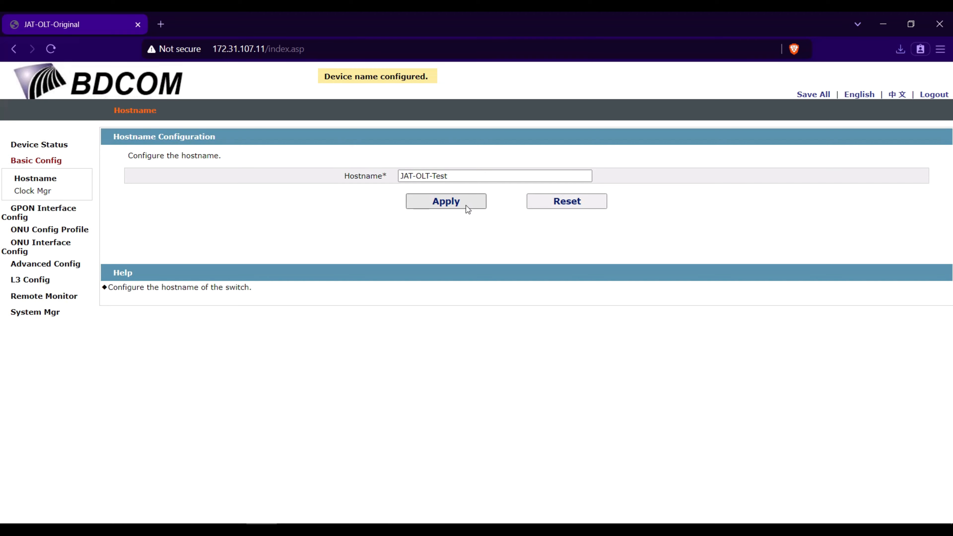
# Save all configuration on the device and confirm the Configuration Saved notice
pyautogui.click(809, 97)
pyautogui.click(539, 141)
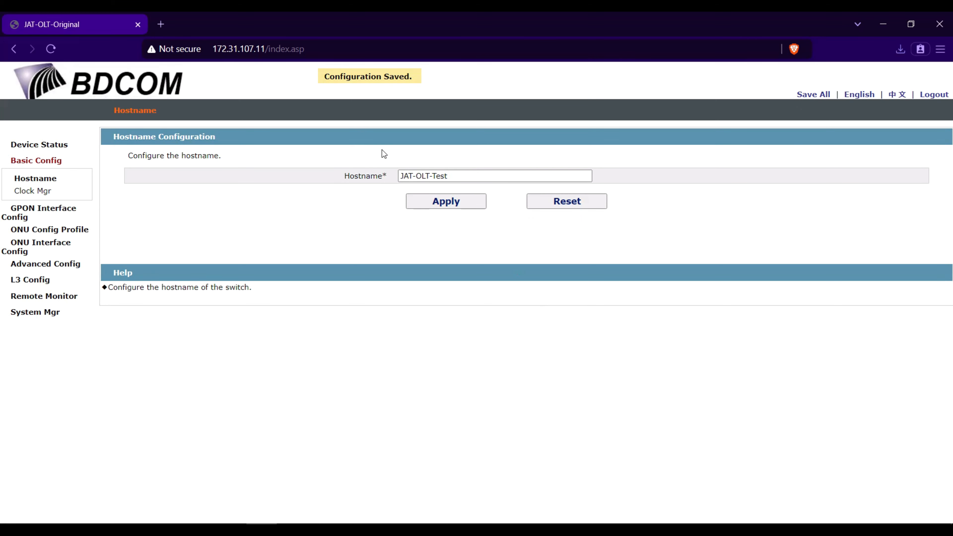
pyautogui.moveTo(325, 79); pyautogui.dragTo(430, 81)
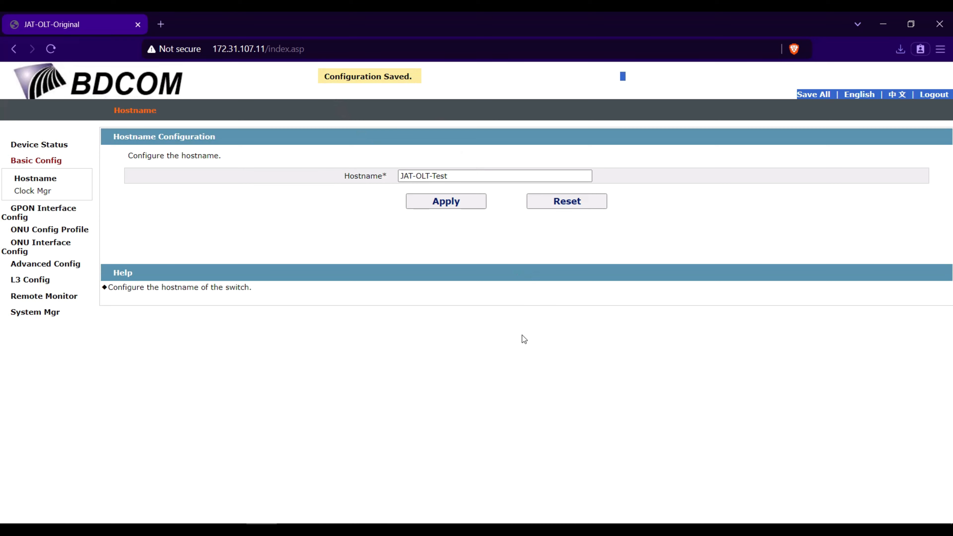
# On the Startup-config page, choose Pictures\Configs\startup-config as the import file
pyautogui.click(27, 313)
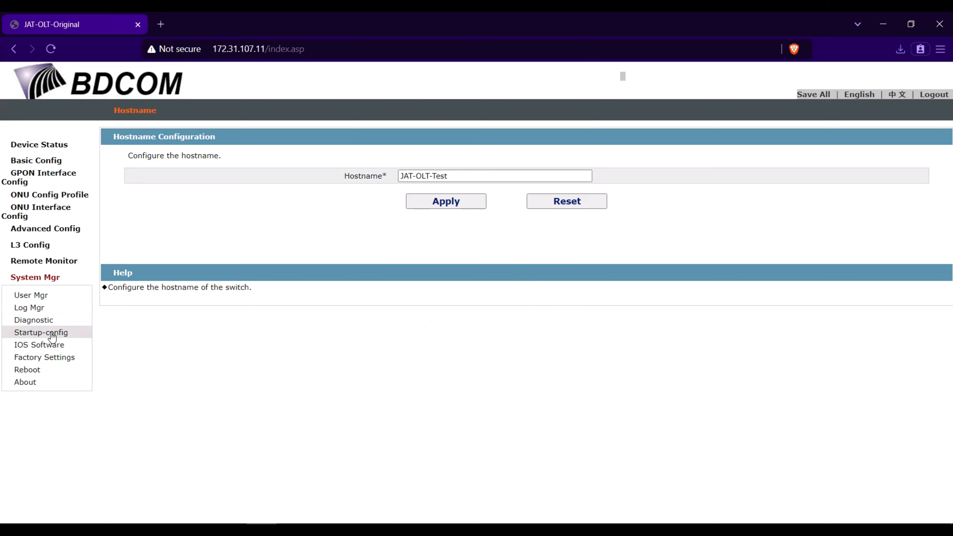
pyautogui.click(41, 333)
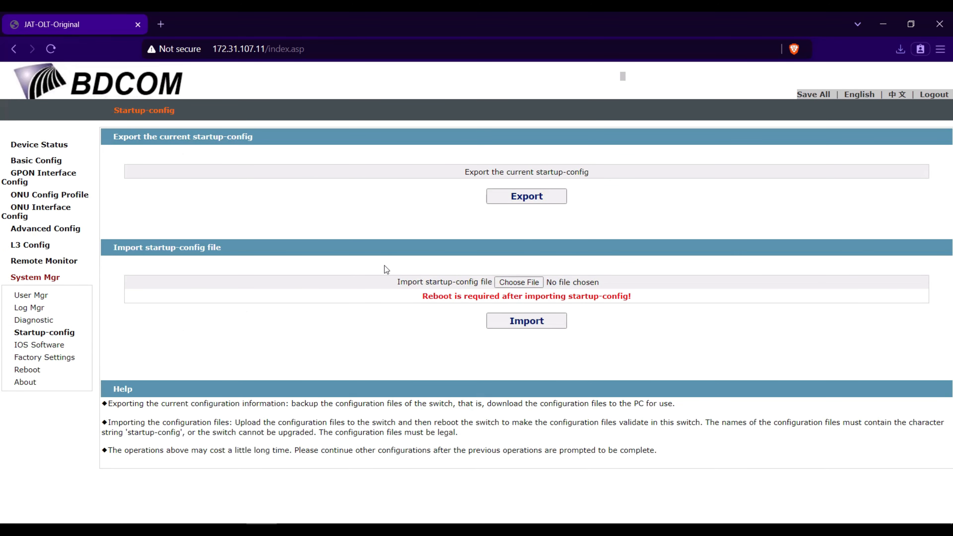
pyautogui.moveTo(113, 249); pyautogui.dragTo(227, 254)
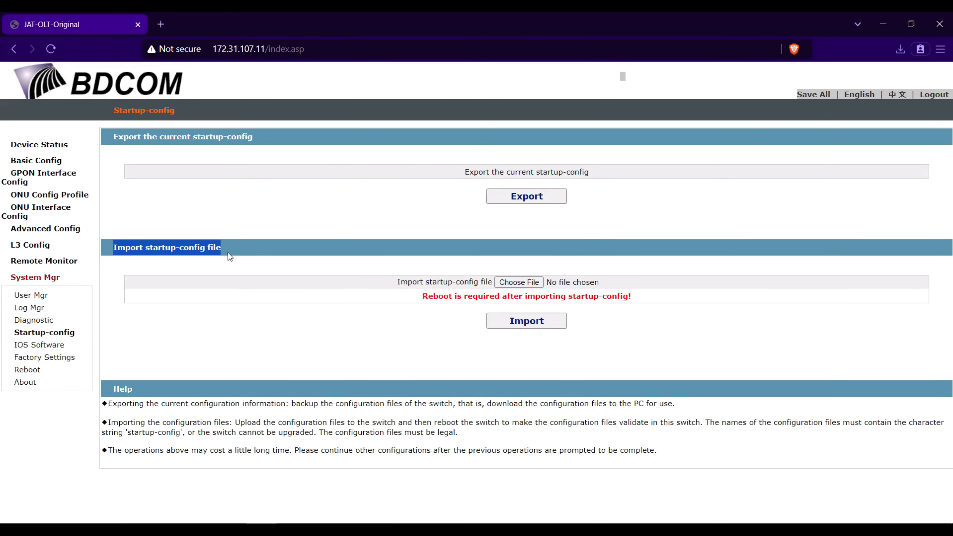
pyautogui.click(519, 281)
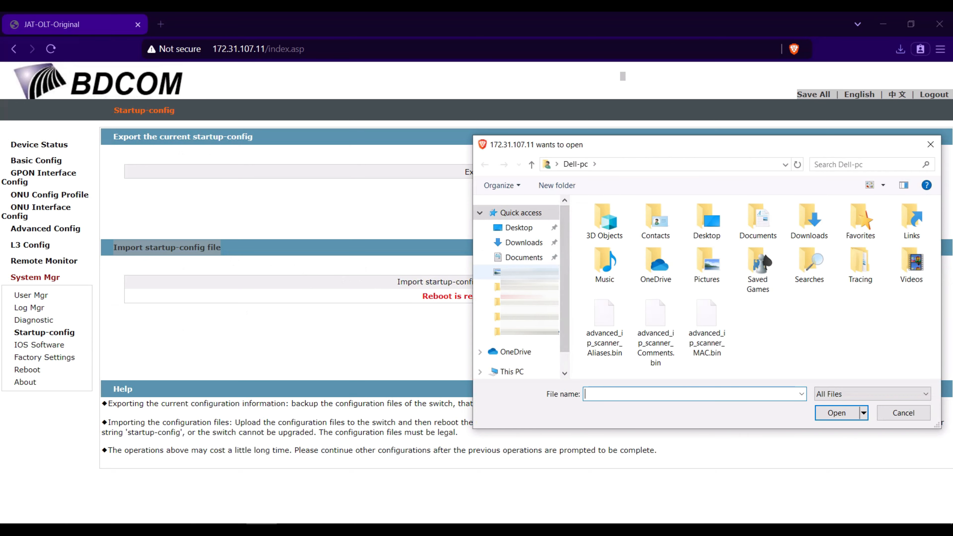
pyautogui.click(524, 272)
pyautogui.doubleClick(685, 248)
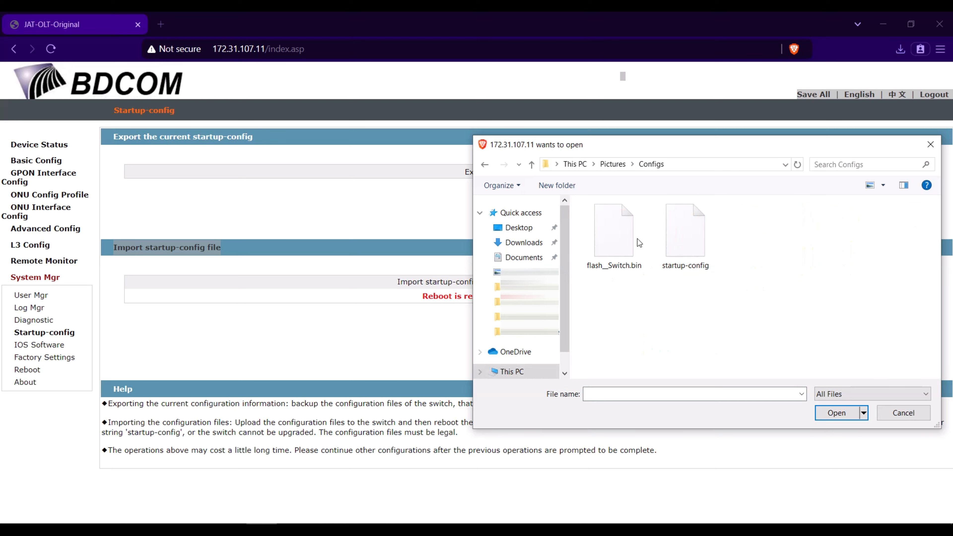
pyautogui.click(689, 243)
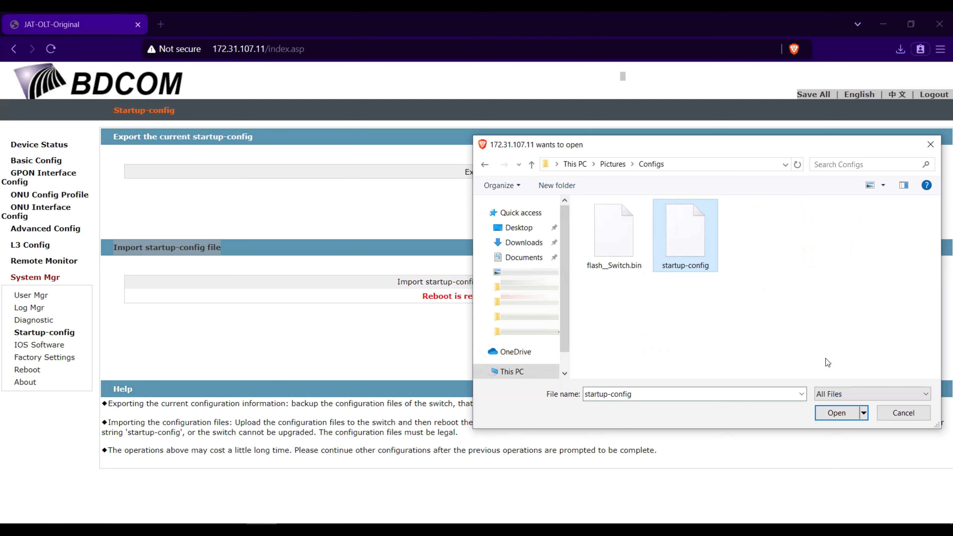
pyautogui.click(836, 413)
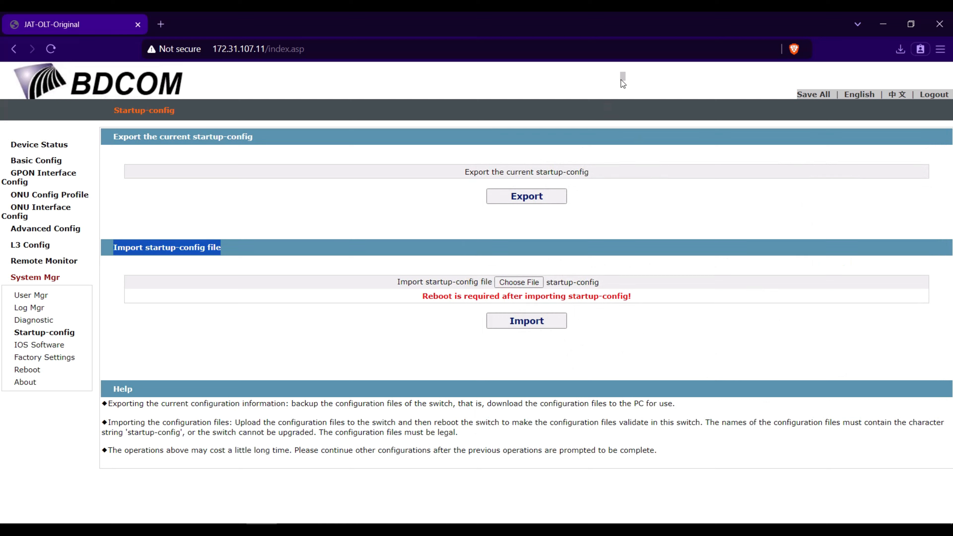
# Import the chosen startup-config file, accepting the overwrite warning
pyautogui.click(525, 322)
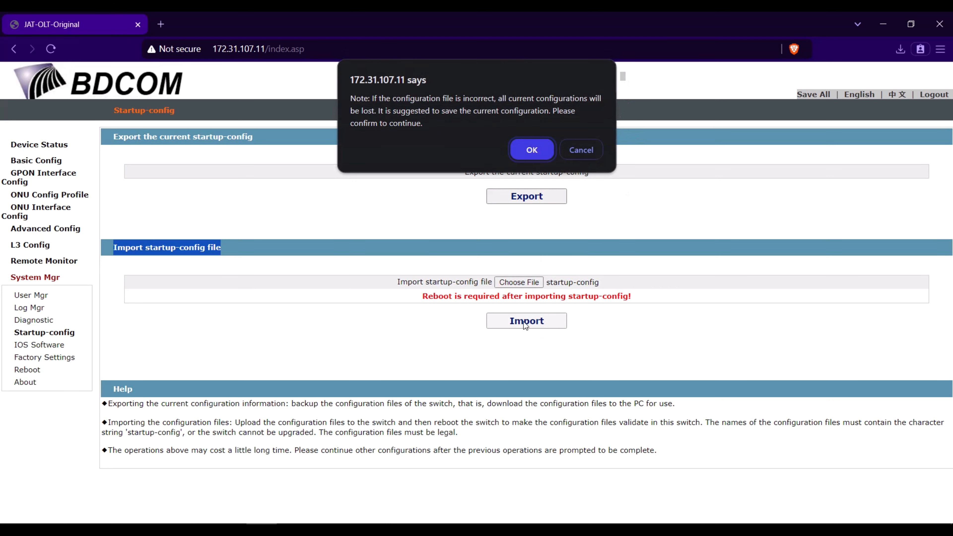
pyautogui.click(531, 151)
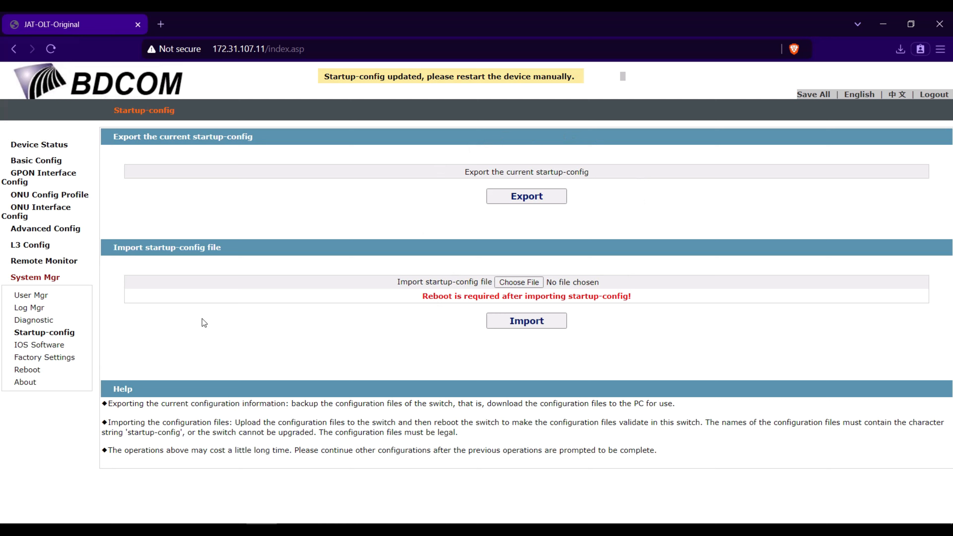
# Reboot the OLT, then reload its root web address without /index.asp once it's back
pyautogui.click(28, 370)
pyautogui.click(533, 186)
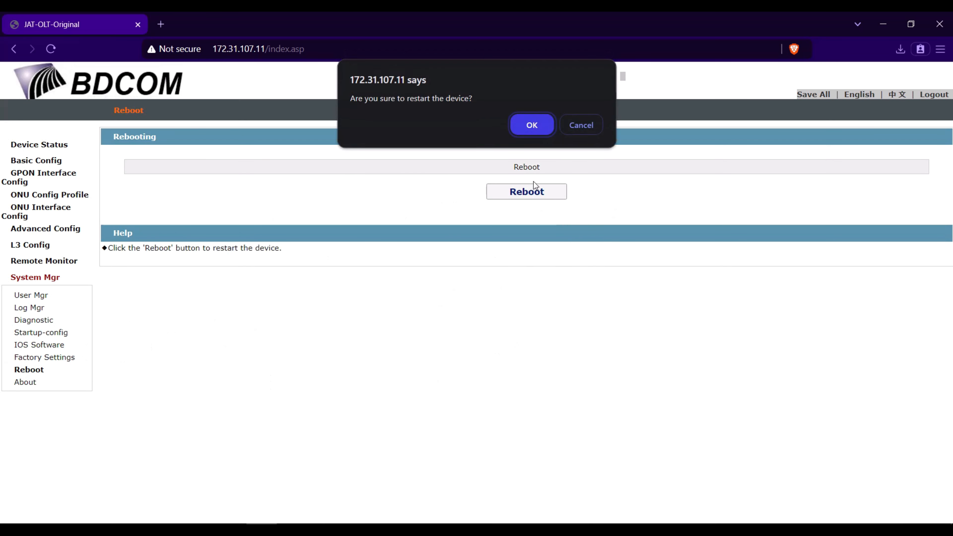
pyautogui.click(534, 125)
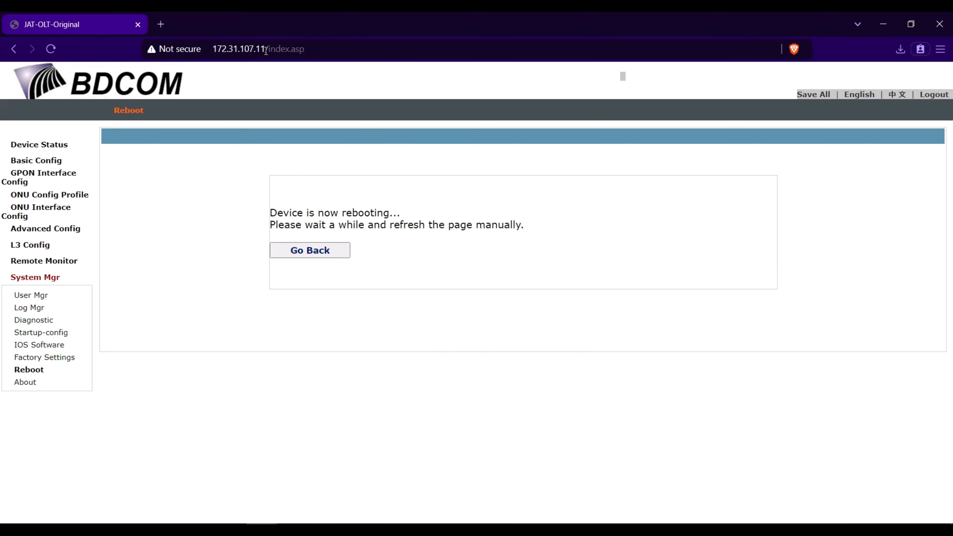
pyautogui.moveTo(265, 50); pyautogui.dragTo(359, 50)
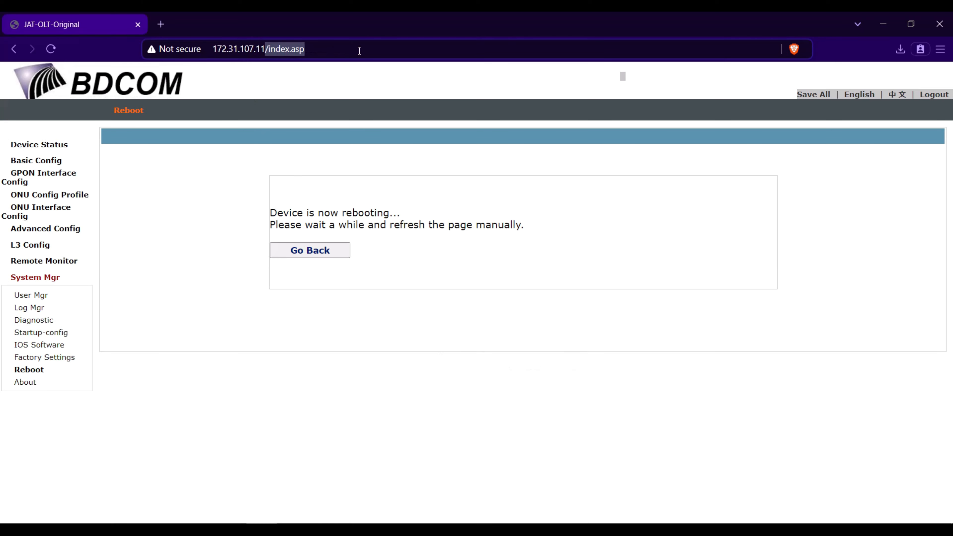
pyautogui.press('BackSpace')
pyautogui.press('Return')
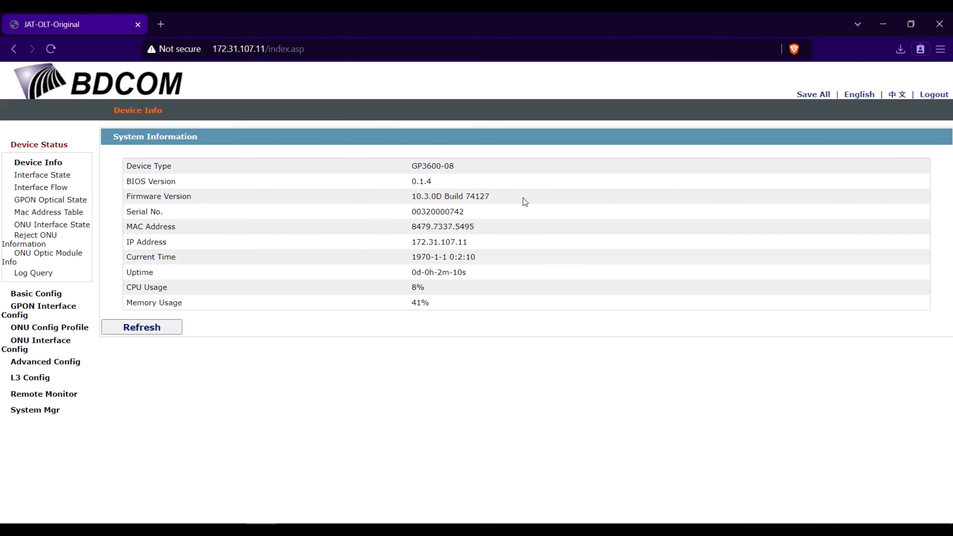
# Check the Hostname Configuration page shows JAT-OLT-Original in the Hostname field
pyautogui.click(43, 295)
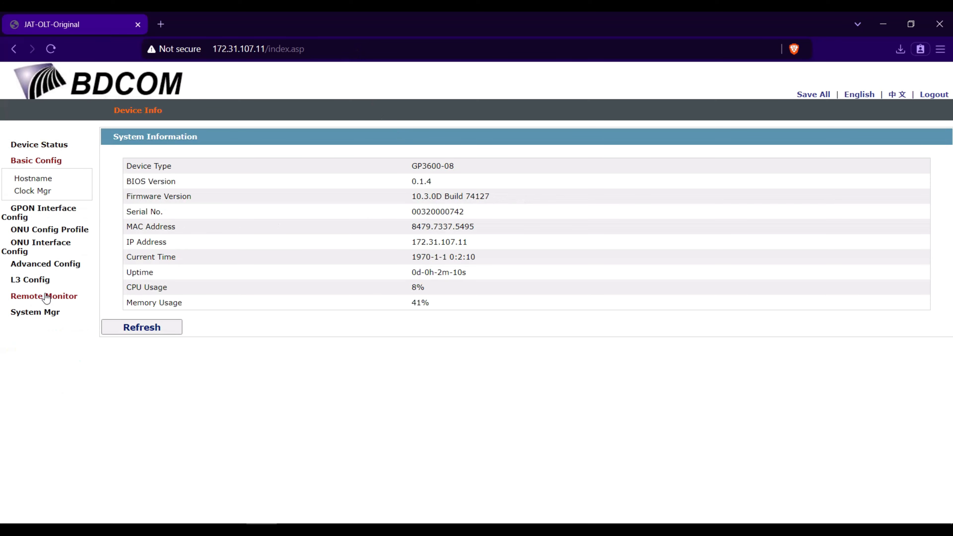
pyautogui.click(34, 179)
pyautogui.click(488, 175)
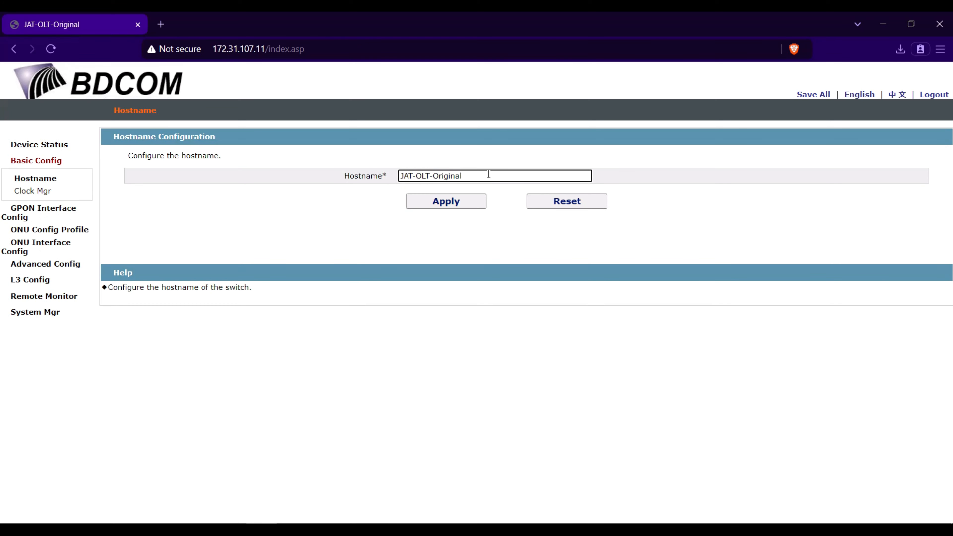